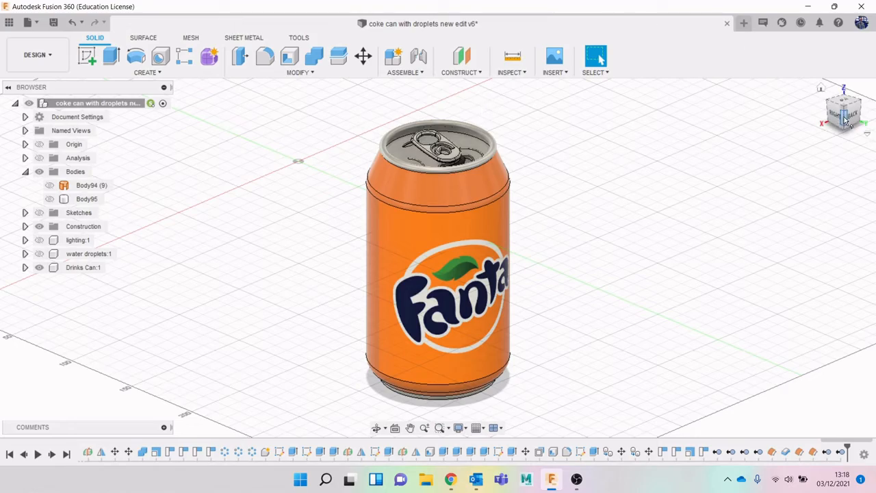
# Show the water droplets component to examine its modelled droplets on the can, and hide it again.
pyautogui.moveTo(846, 118)
pyautogui.mouseDown()
pyautogui.moveTo(809, 110)
pyautogui.moveTo(828, 98)
pyautogui.moveTo(831, 71)
pyautogui.moveTo(841, 134)
pyautogui.mouseUp()
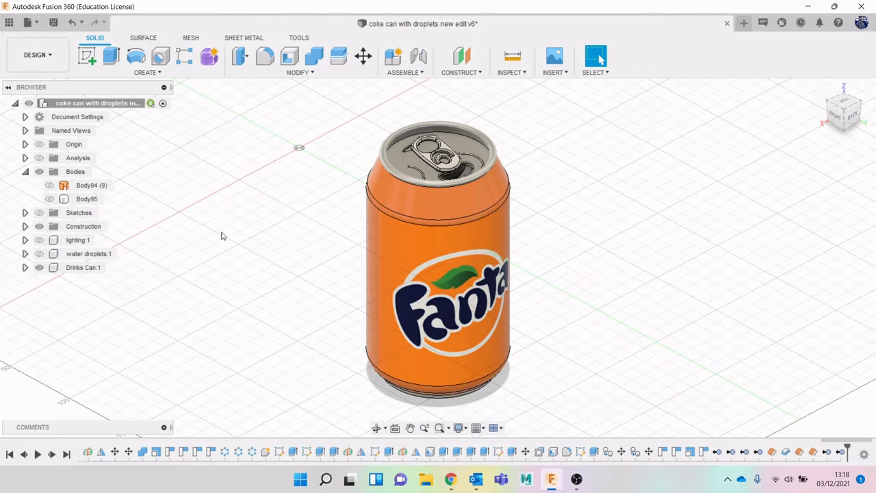
pyautogui.click(39, 253)
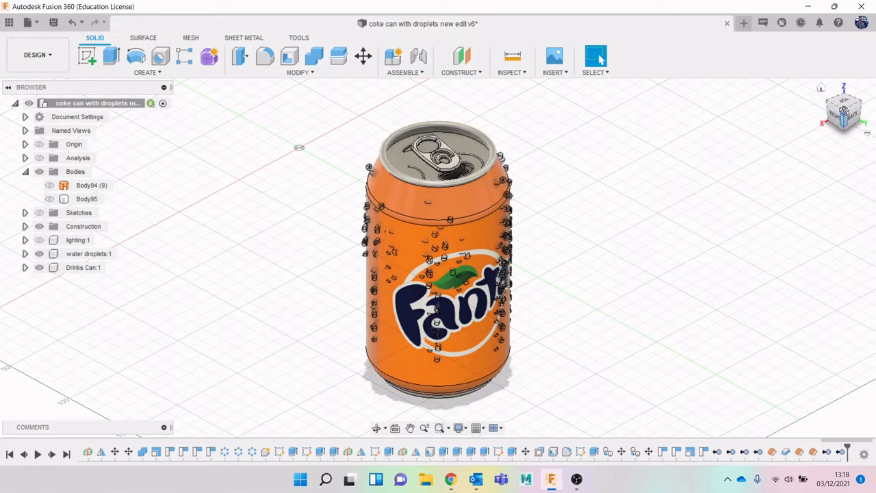
pyautogui.moveTo(839, 110); pyautogui.dragTo(846, 99)
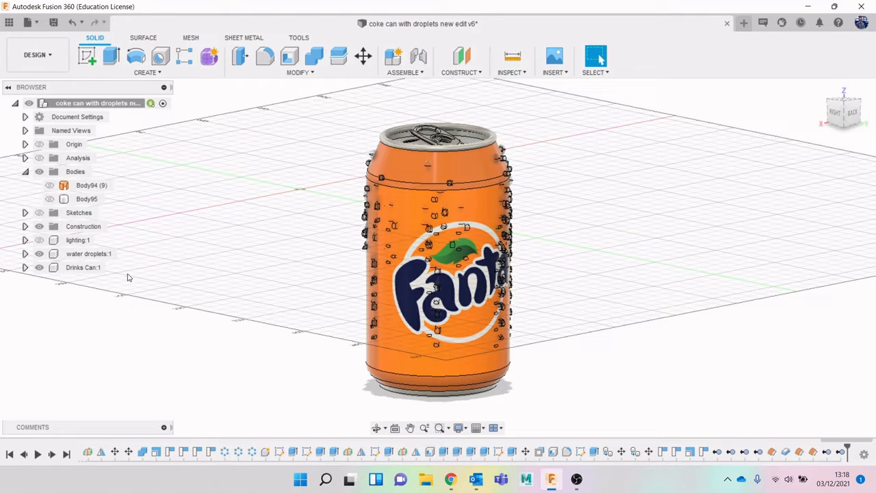
pyautogui.click(39, 255)
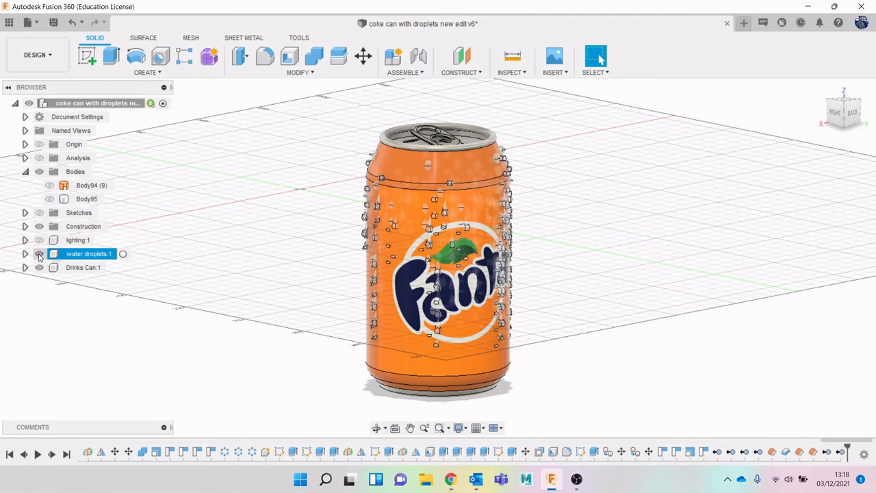
pyautogui.click(39, 254)
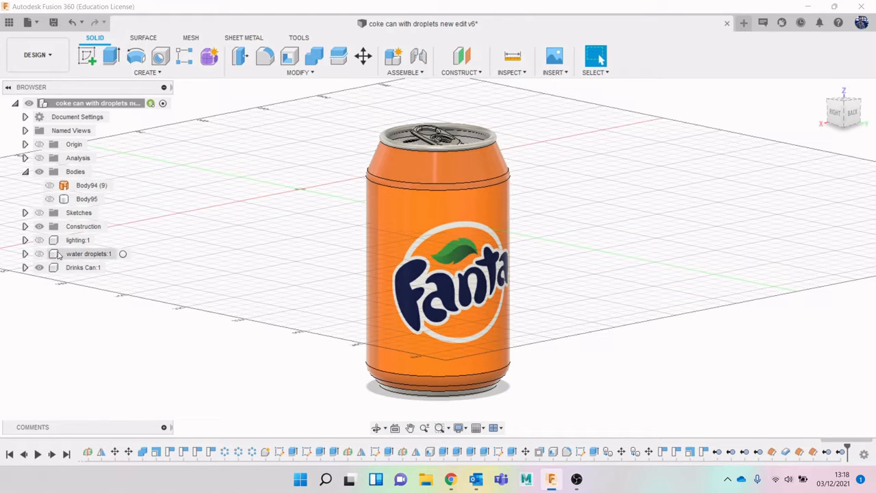
# Offset the can's outer side faces by 0.1 mm as a new surface body.
pyautogui.click(141, 38)
pyautogui.click(137, 72)
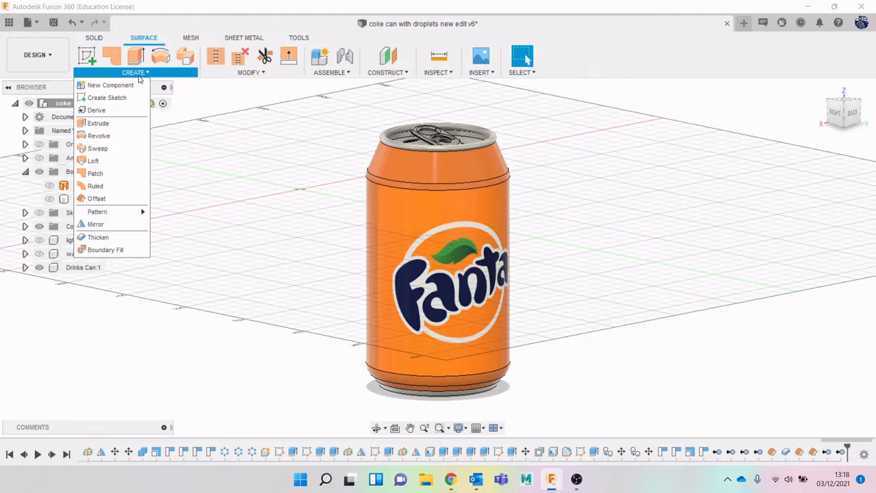
pyautogui.click(96, 198)
pyautogui.click(455, 287)
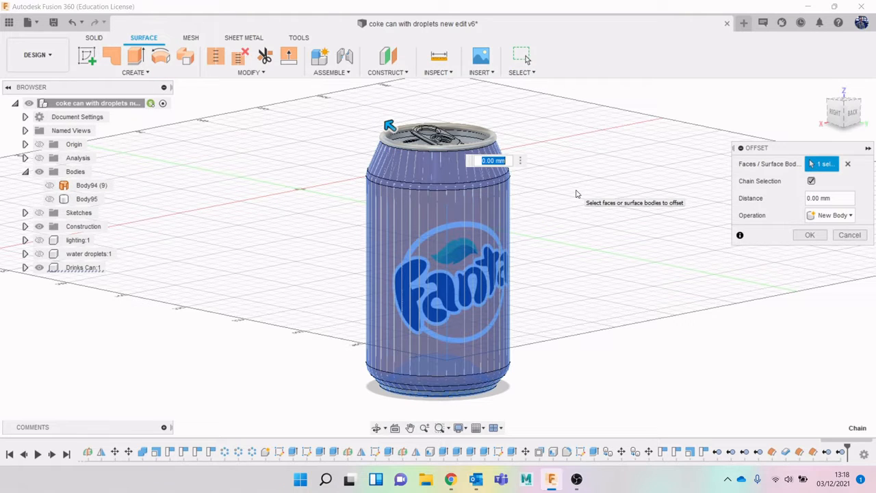
pyautogui.press('BackSpace')
pyautogui.write('.1')
pyautogui.press('Return')
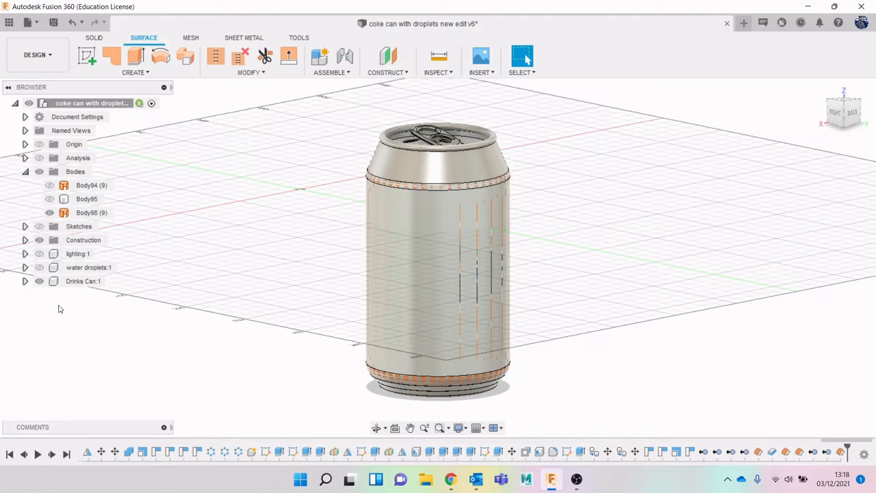
# Hide the Drinks Can component and apply the Glass - Bubbles appearance from the library to the offset surface body.
pyautogui.click(39, 281)
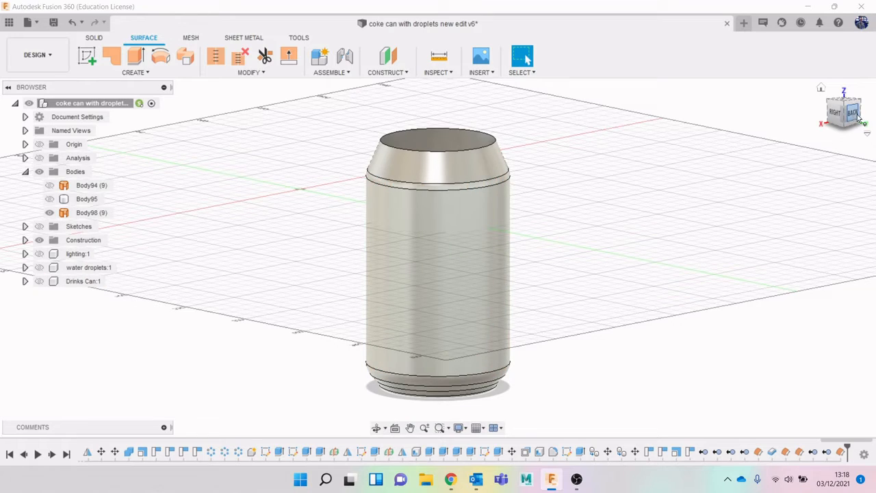
pyautogui.moveTo(859, 118)
pyautogui.mouseDown()
pyautogui.moveTo(819, 148)
pyautogui.moveTo(813, 170)
pyautogui.moveTo(809, 123)
pyautogui.moveTo(831, 121)
pyautogui.mouseUp()
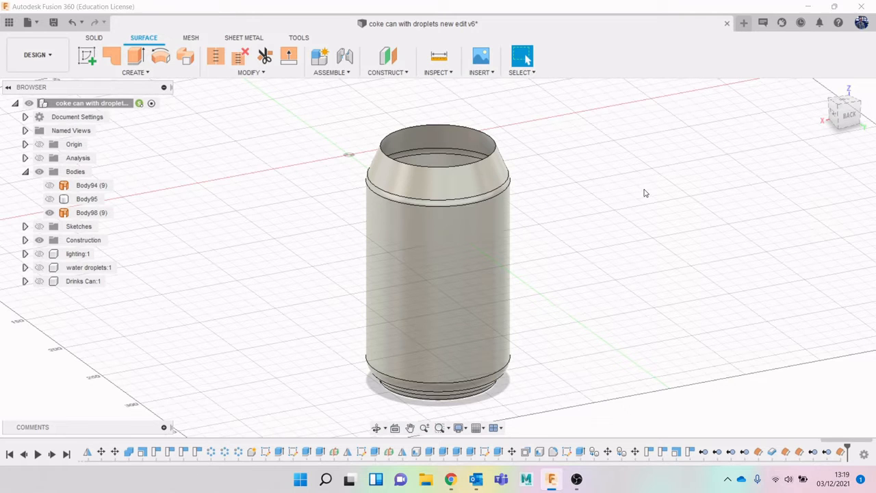
pyautogui.press('a')
pyautogui.scroll(-1, 597, 356)
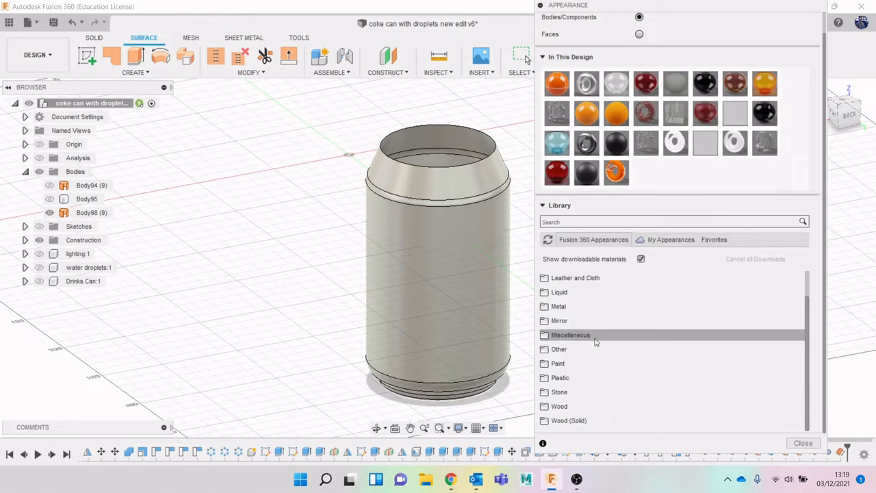
pyautogui.click(597, 335)
pyautogui.scroll(-2, 651, 358)
pyautogui.scroll(1, 649, 372)
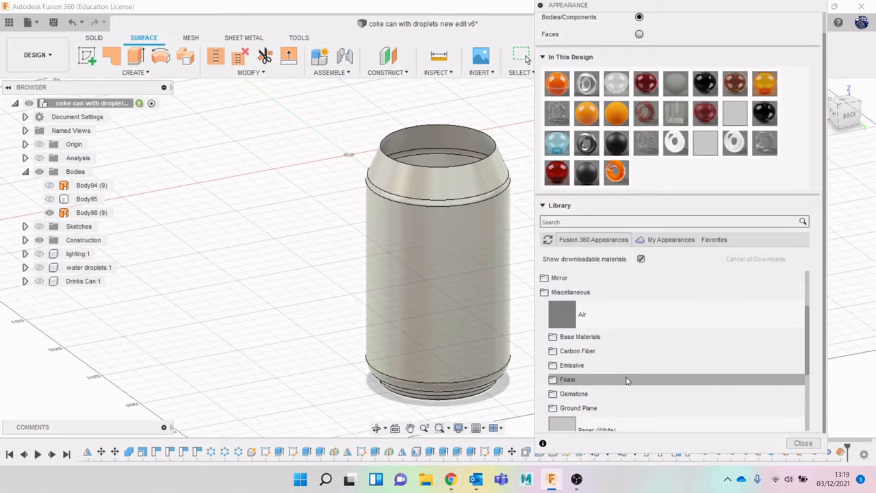
pyautogui.scroll(4, 625, 381)
pyautogui.click(603, 240)
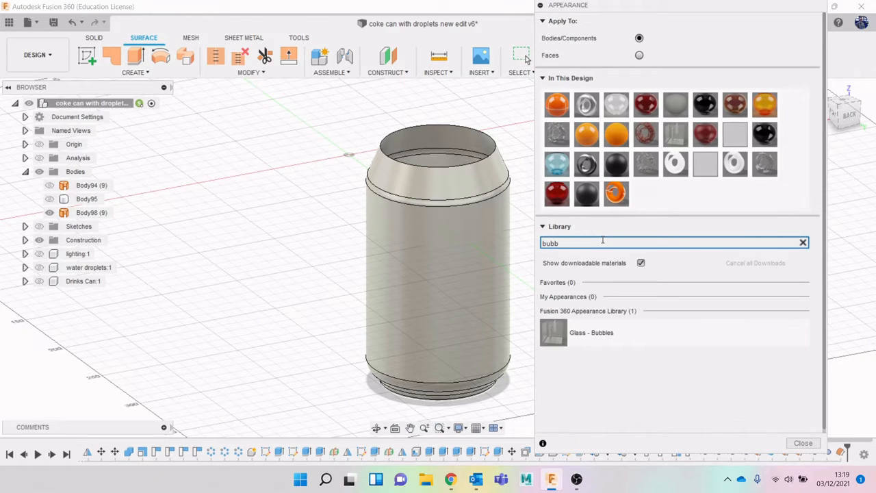
pyautogui.moveTo(624, 342); pyautogui.dragTo(428, 248)
pyautogui.click(409, 254)
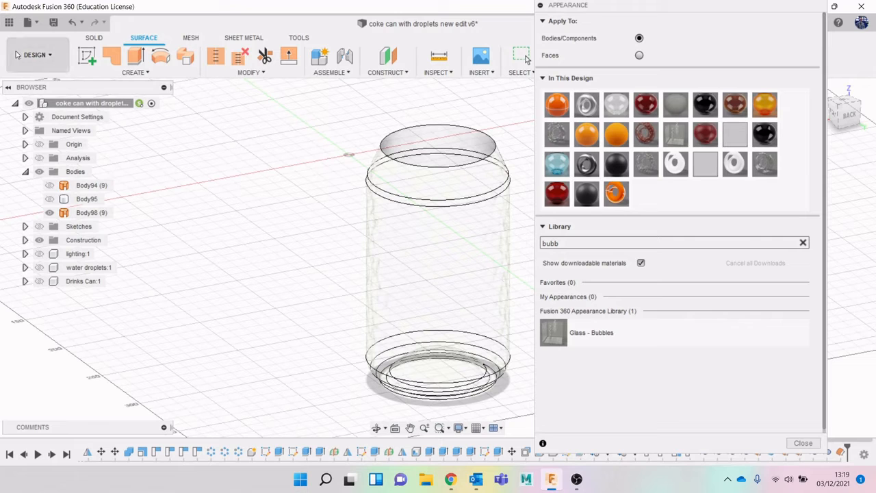
# Switch to the Render workspace and examine the glass bubble texture on the offset body up close.
pyautogui.click(20, 56)
pyautogui.click(26, 122)
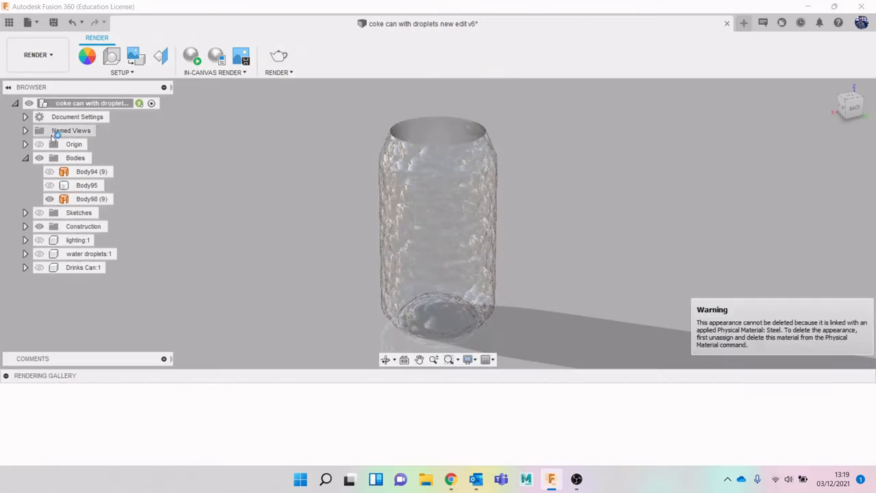
pyautogui.moveTo(682, 212); pyautogui.dragTo(524, 256, button='middle')
pyautogui.scroll(4, 327, 265)
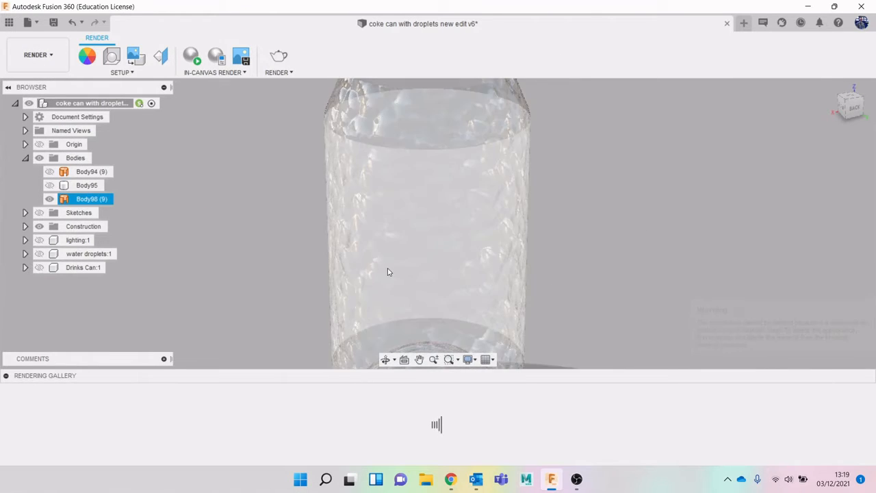
pyautogui.scroll(-2, 388, 271)
pyautogui.moveTo(855, 114)
pyautogui.mouseDown()
pyautogui.moveTo(843, 91)
pyautogui.moveTo(846, 106)
pyautogui.mouseUp()
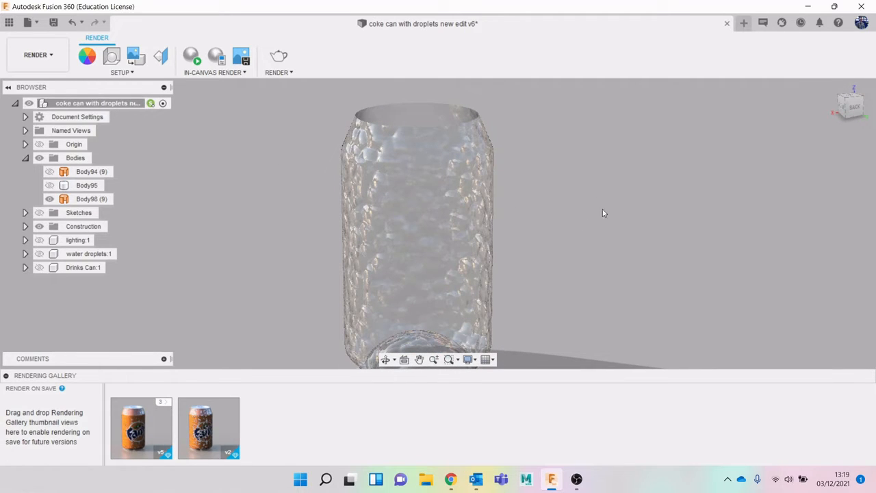
# Open the advanced material settings of the design's Glass - Bubbles appearance and enlarge the editor to show its relief pattern.
pyautogui.press('a')
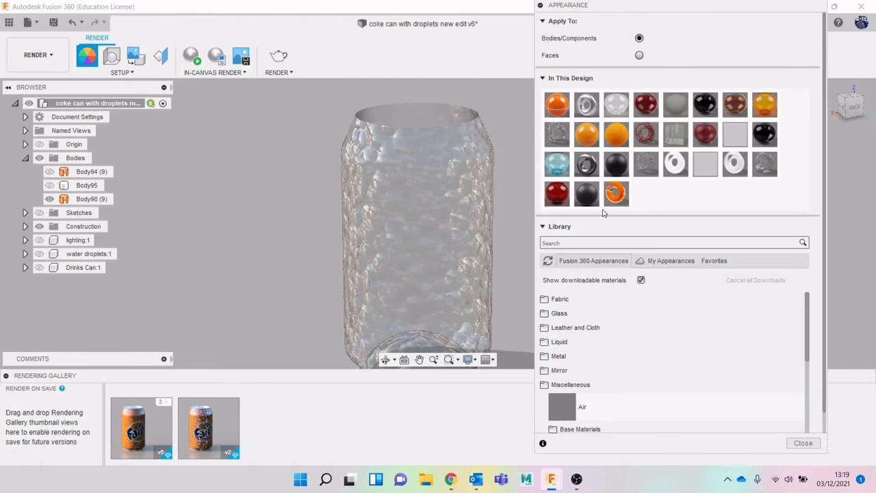
pyautogui.doubleClick(640, 168)
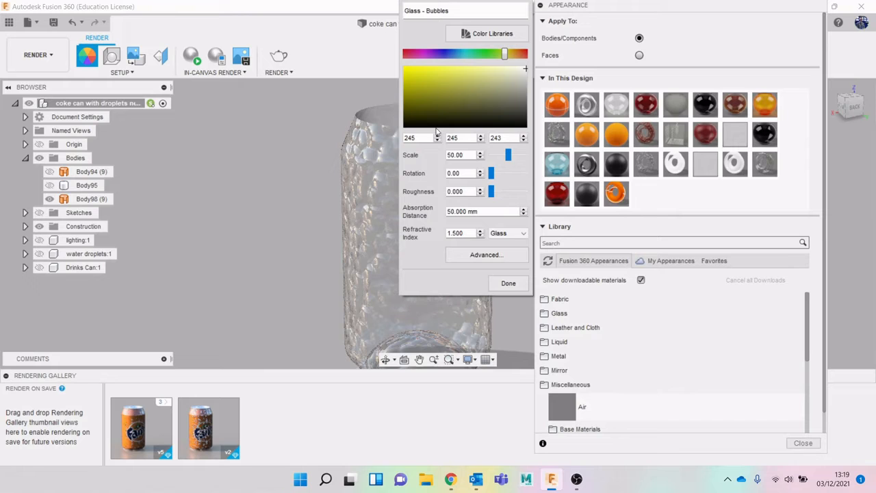
pyautogui.click(488, 252)
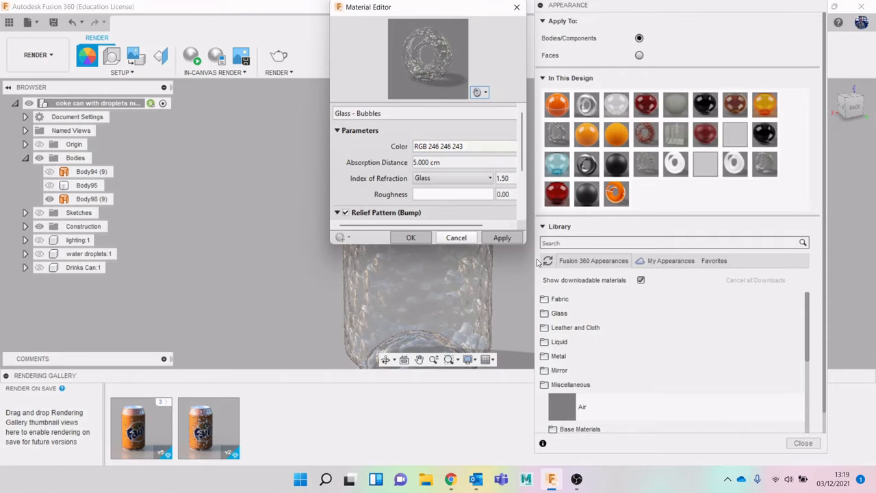
pyautogui.moveTo(527, 248); pyautogui.dragTo(764, 414)
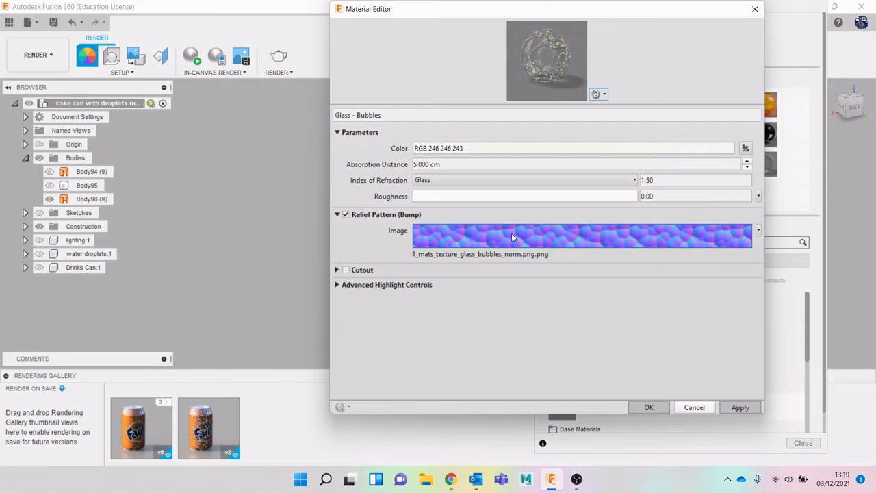
pyautogui.moveTo(496, 236)
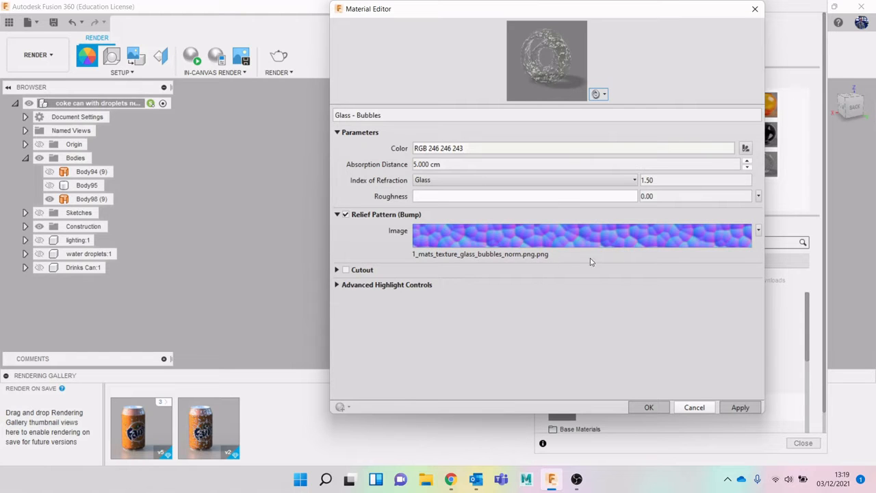
# Switch to Chrome, preview the "bubbles rain - Normal Map" image result, and return to Fusion 360.
pyautogui.click(451, 479)
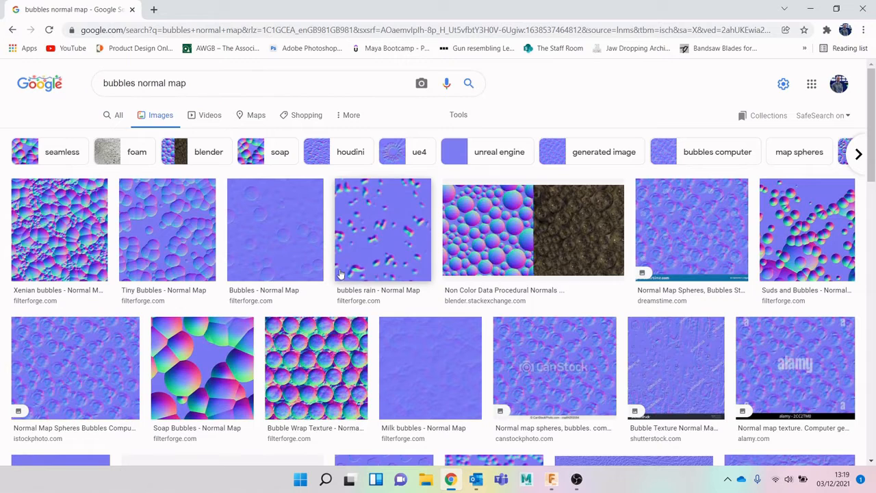
pyautogui.click(379, 251)
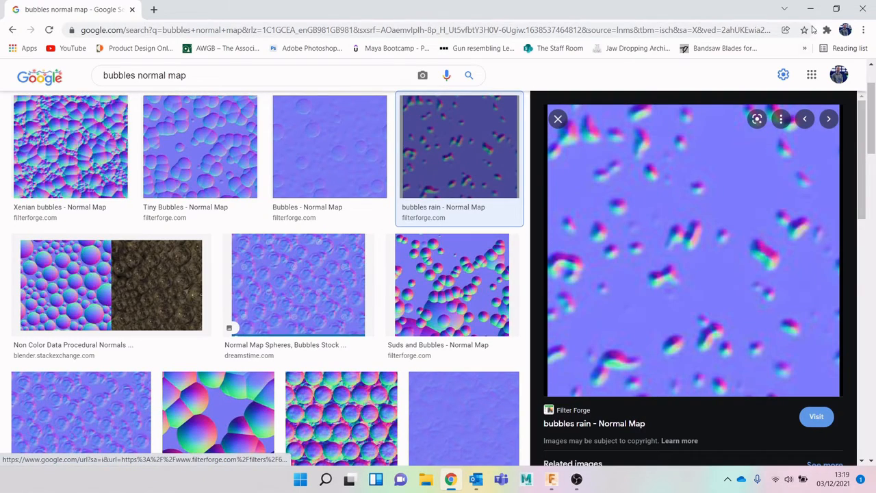
pyautogui.click(810, 8)
# Replace the Glass - Bubbles relief pattern image with condensation normal map.jpg, apply the change and leave the material editor.
pyautogui.click(631, 244)
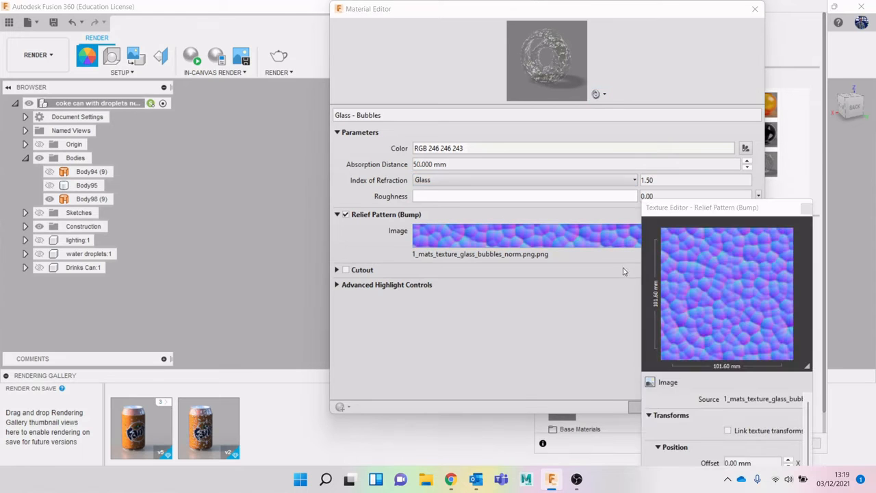
pyautogui.click(761, 399)
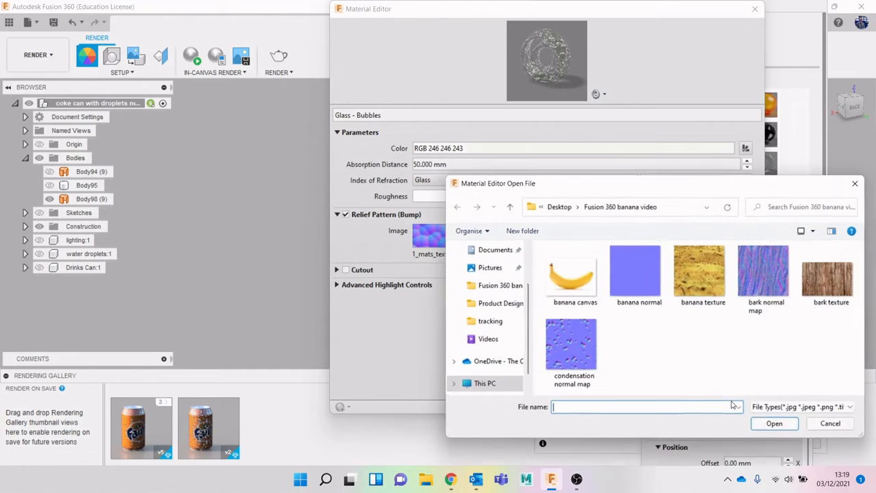
pyautogui.doubleClick(573, 348)
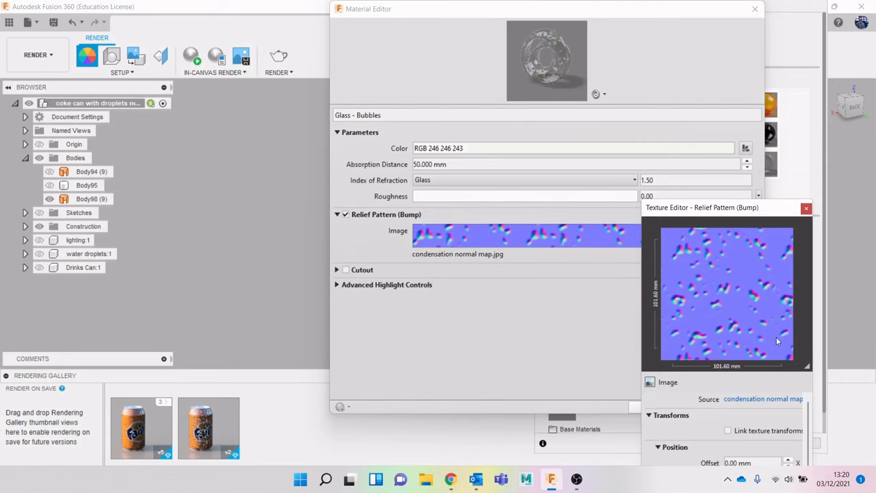
pyautogui.moveTo(714, 213); pyautogui.dragTo(642, 7)
pyautogui.click(719, 409)
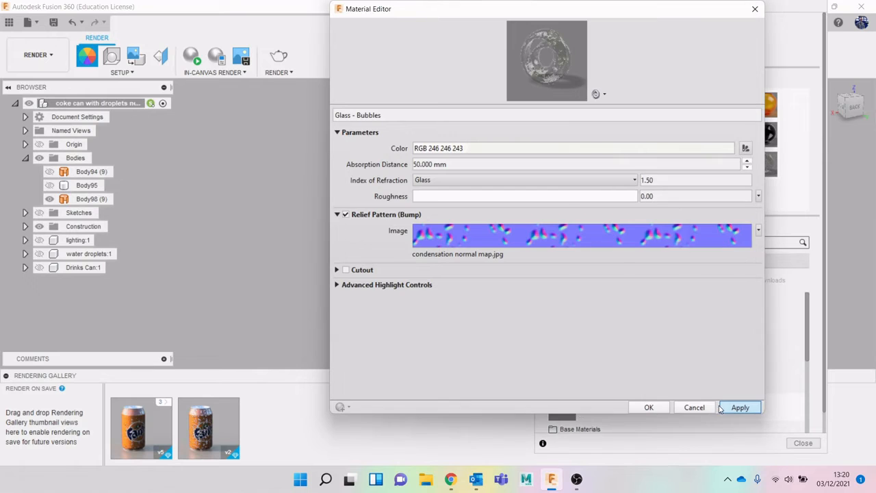
pyautogui.click(727, 407)
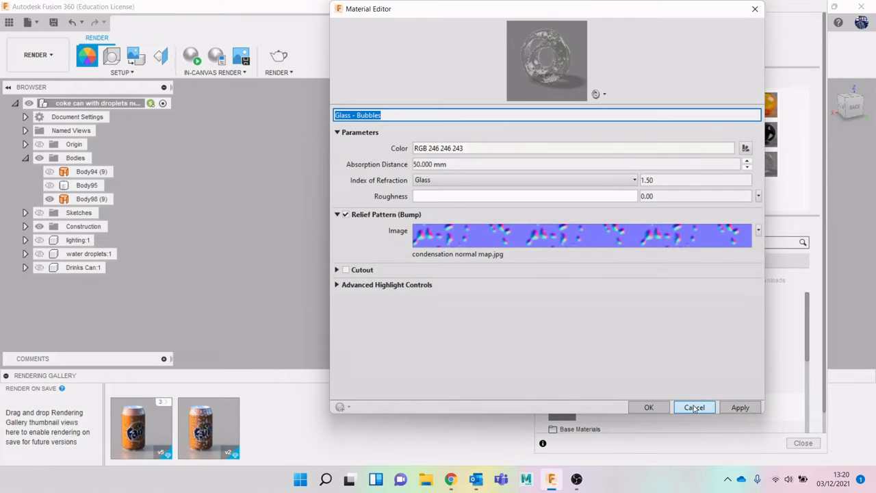
pyautogui.click(694, 407)
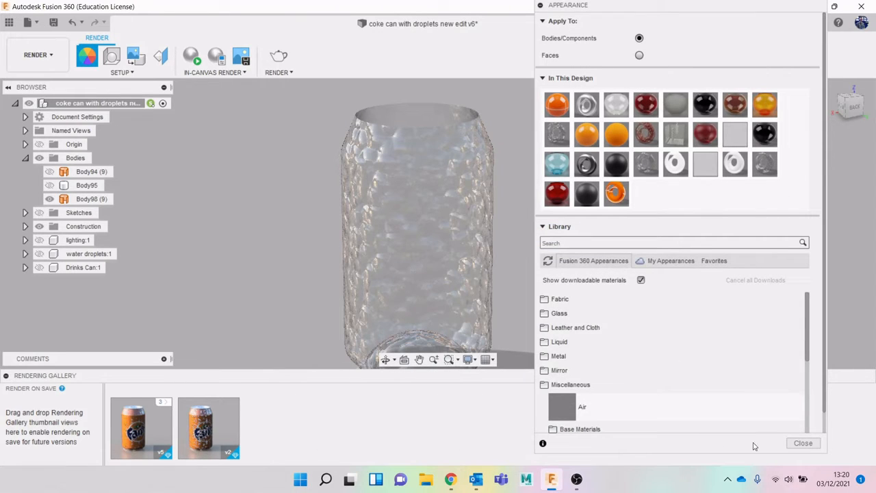
# Apply the edited Glass - Bubbles appearance to the offset body, inspect its droplets, and show the Drinks Can component again.
pyautogui.moveTo(646, 165); pyautogui.dragTo(445, 219)
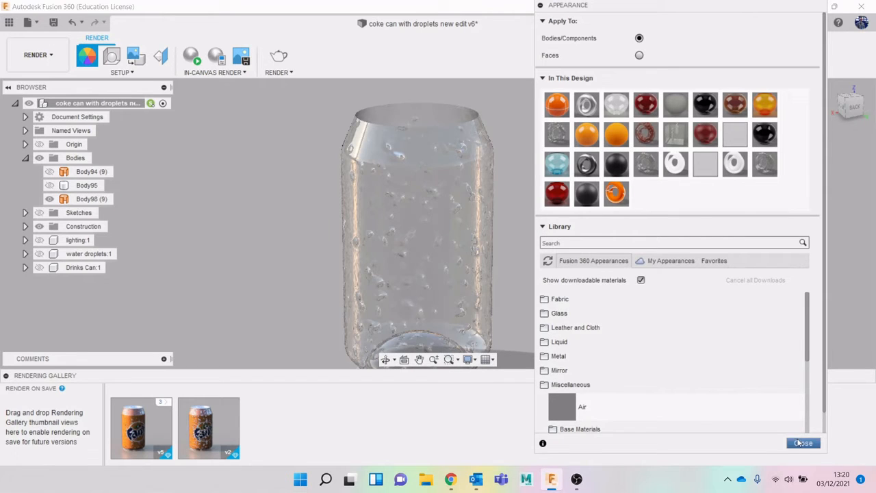
pyautogui.click(799, 443)
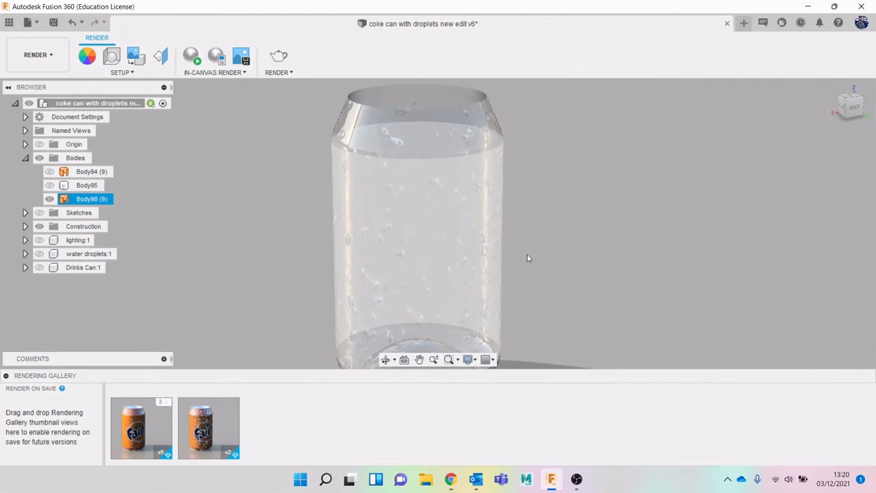
pyautogui.click(528, 257)
pyautogui.scroll(5, 530, 246)
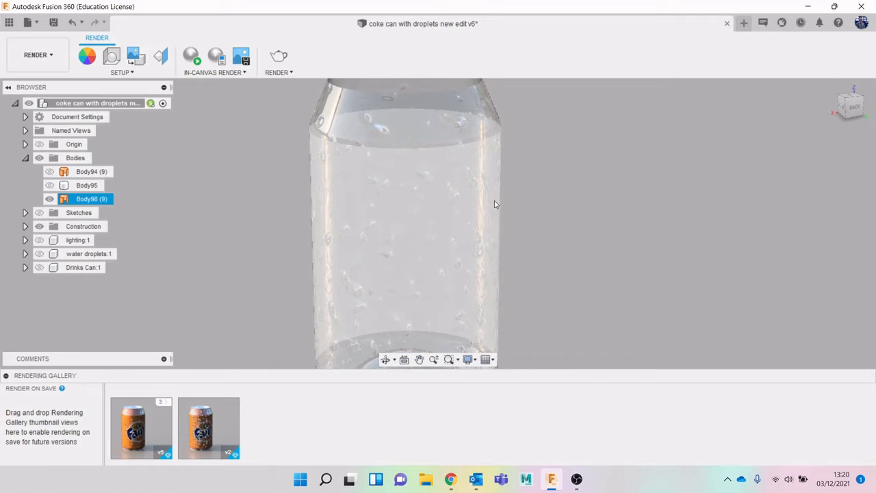
pyautogui.moveTo(846, 105)
pyautogui.mouseDown()
pyautogui.moveTo(857, 77)
pyautogui.moveTo(846, 103)
pyautogui.moveTo(848, 141)
pyautogui.moveTo(849, 111)
pyautogui.mouseUp()
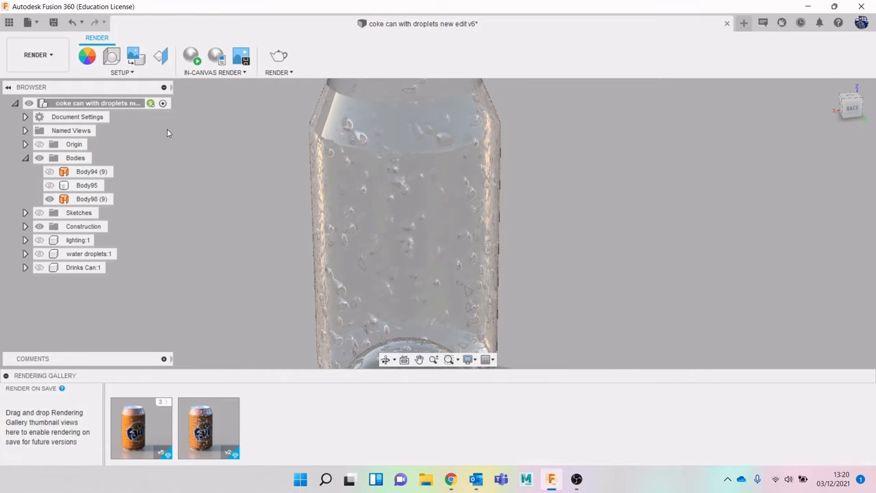
pyautogui.click(39, 267)
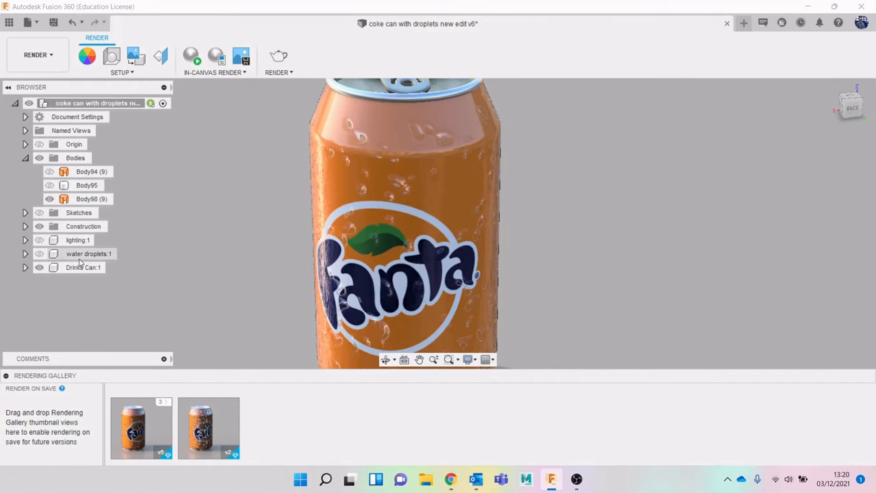
# Preview the can's condensation with a brief in-canvas render from an adjusted view, and inspect the v5 image in the rendering gallery.
pyautogui.scroll(-3, 326, 256)
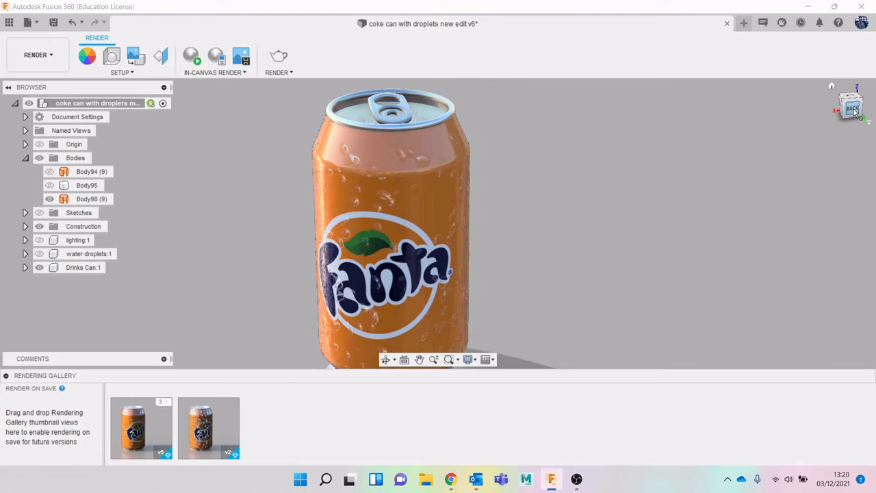
pyautogui.moveTo(855, 113)
pyautogui.mouseDown()
pyautogui.moveTo(857, 95)
pyautogui.moveTo(850, 109)
pyautogui.moveTo(846, 103)
pyautogui.moveTo(848, 117)
pyautogui.moveTo(857, 114)
pyautogui.mouseUp()
pyautogui.moveTo(145, 421)
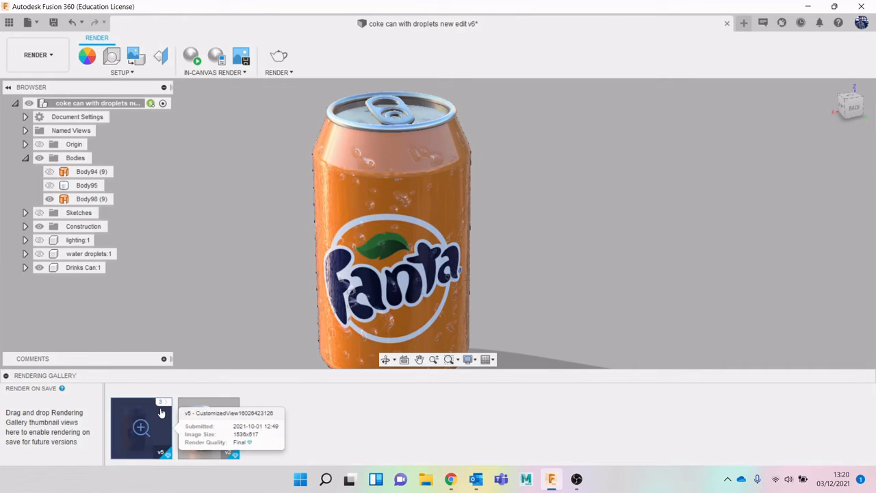
pyautogui.click(194, 58)
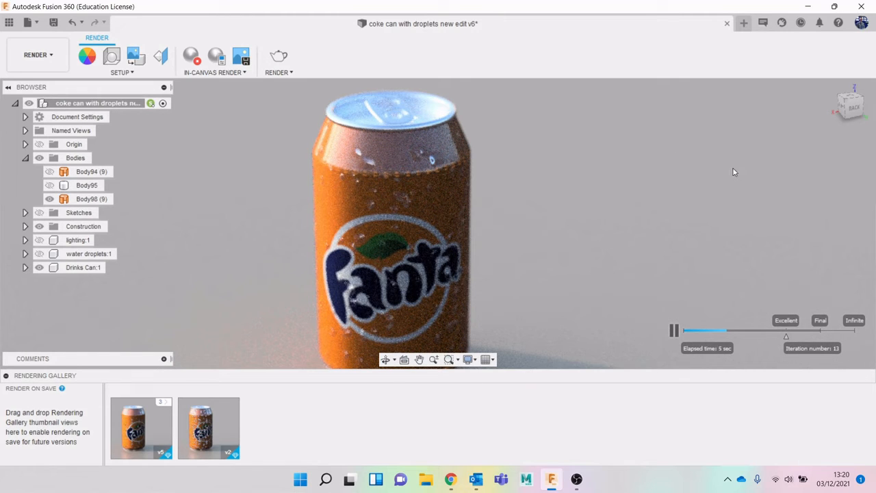
pyautogui.click(855, 107)
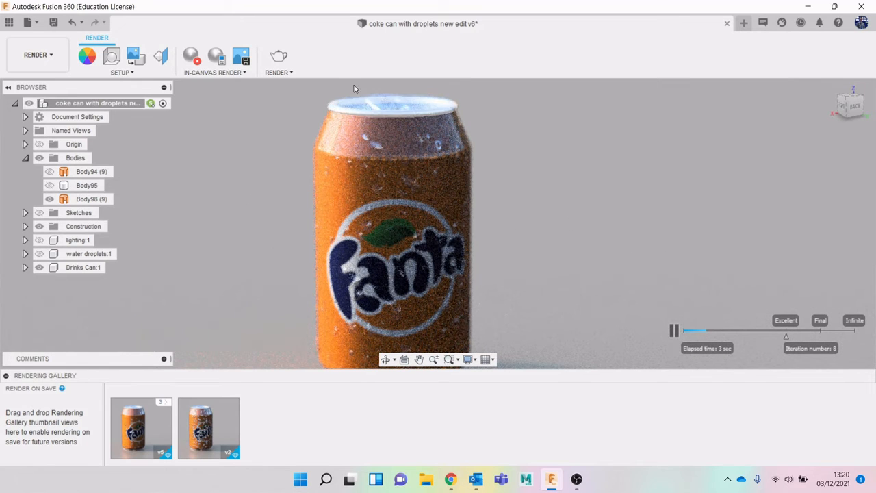
pyautogui.click(194, 56)
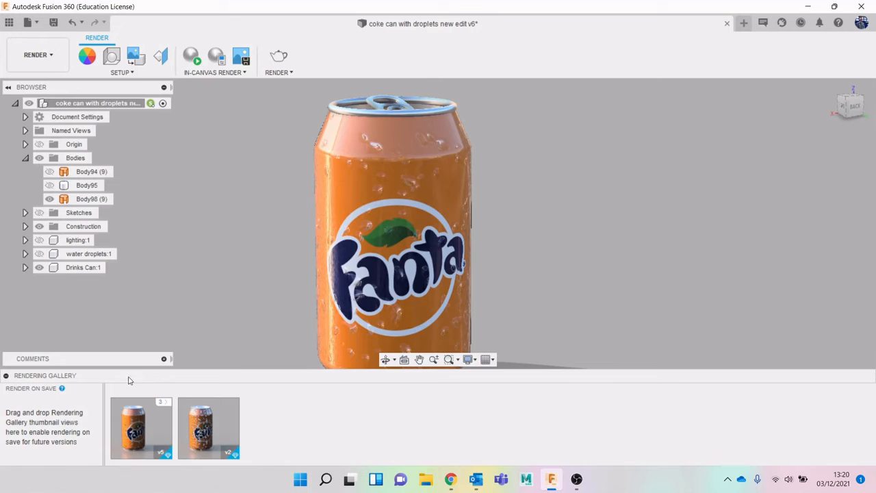
pyautogui.click(148, 429)
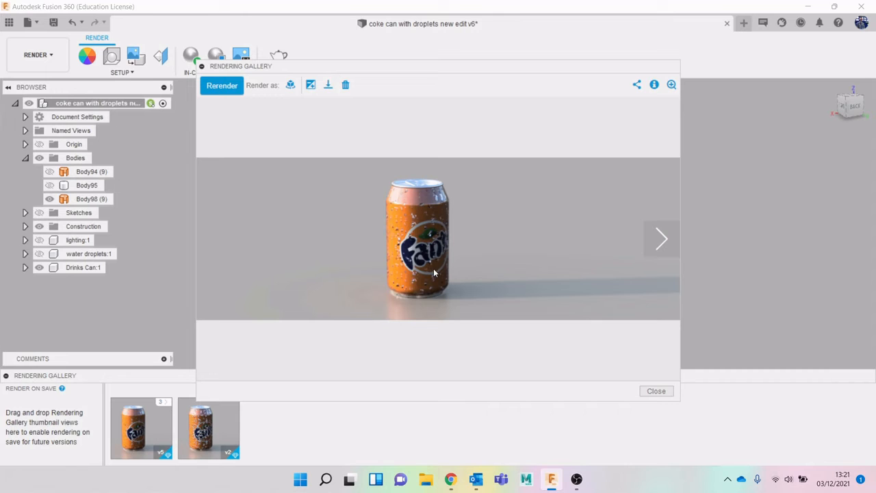
pyautogui.click(662, 391)
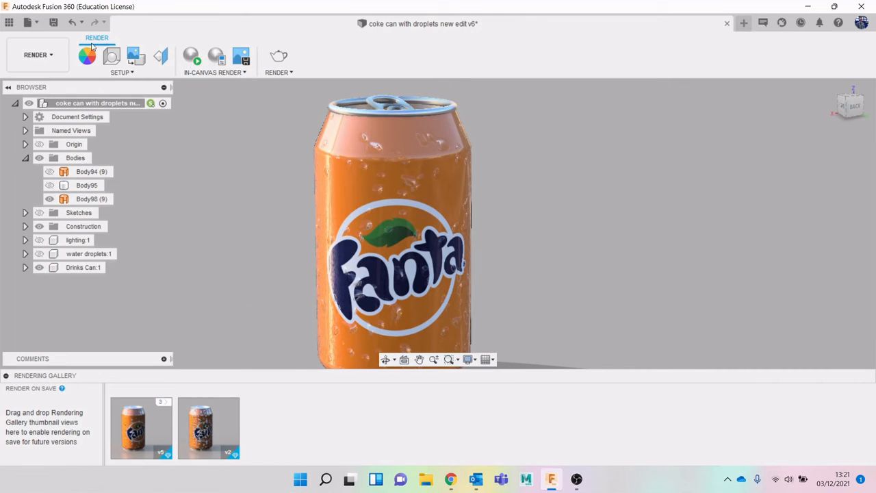
# Switch from the Render workspace to the Design workspace's surface modelling tools.
pyautogui.click(37, 55)
pyautogui.click(27, 82)
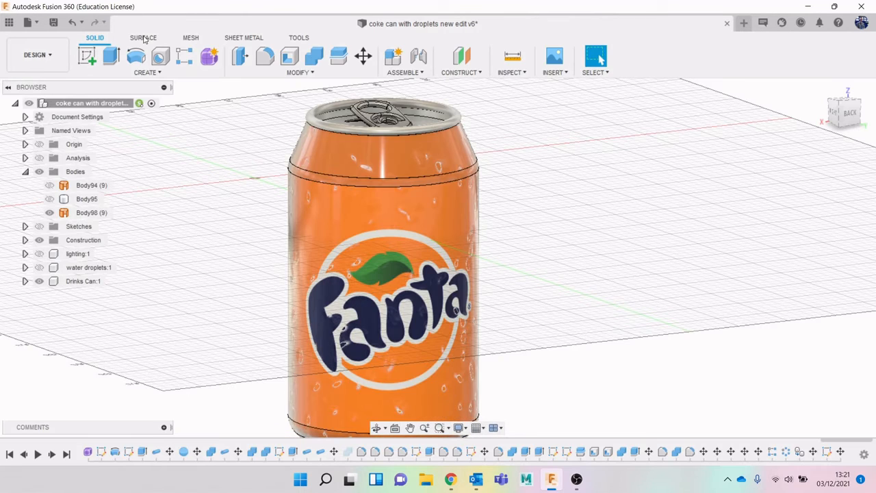
pyautogui.click(143, 37)
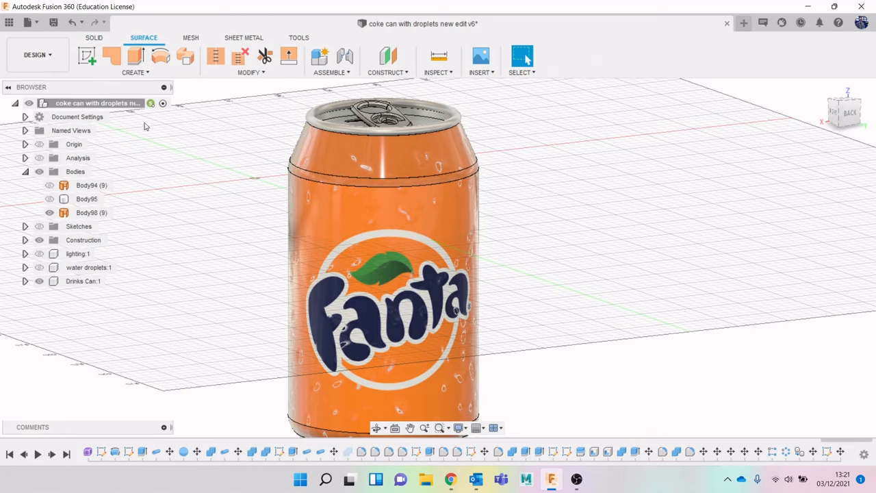